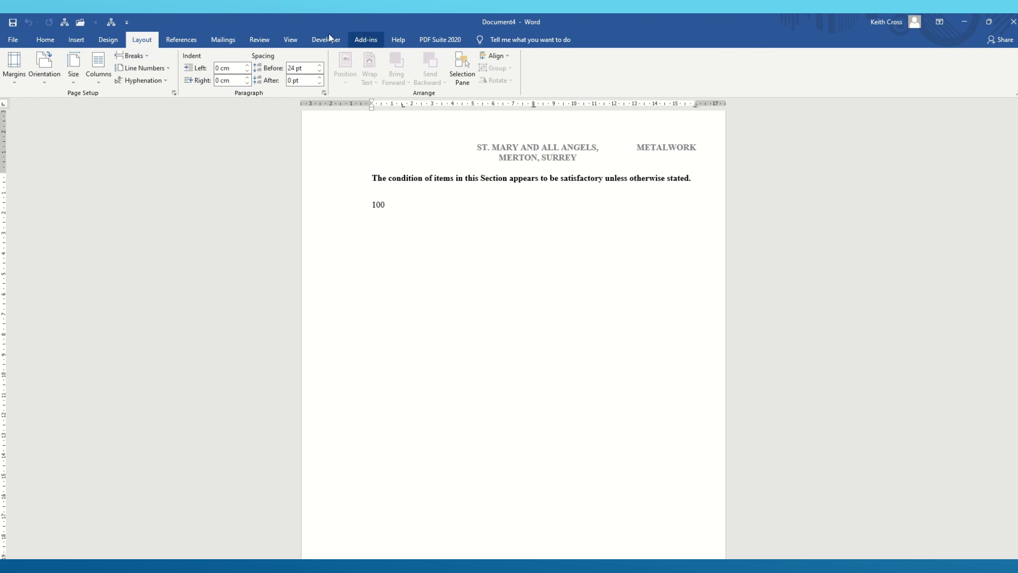
# - Show multiple pages side by side and set the document zoom to 75%
pyautogui.click(287, 41)
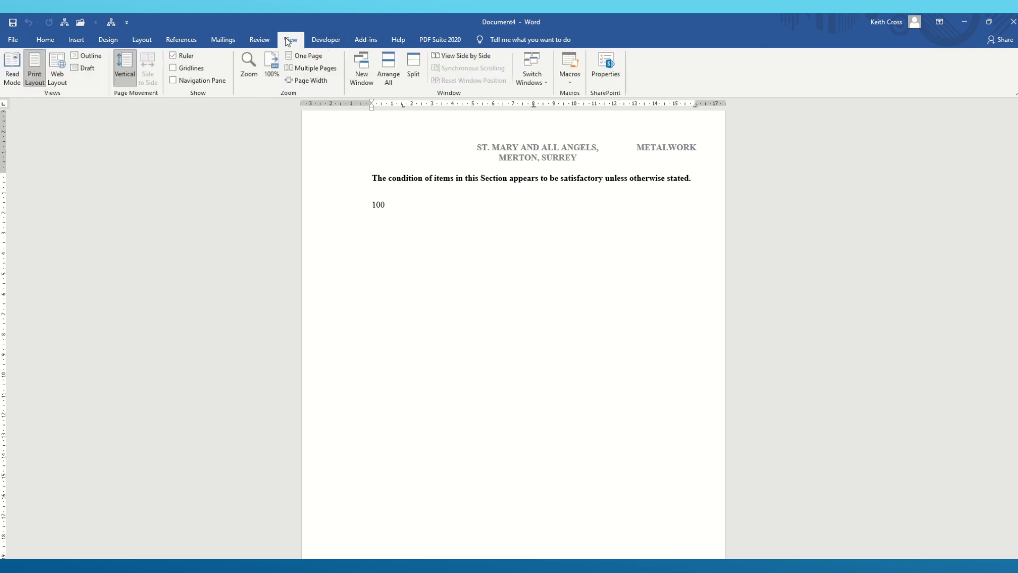
pyautogui.click(300, 67)
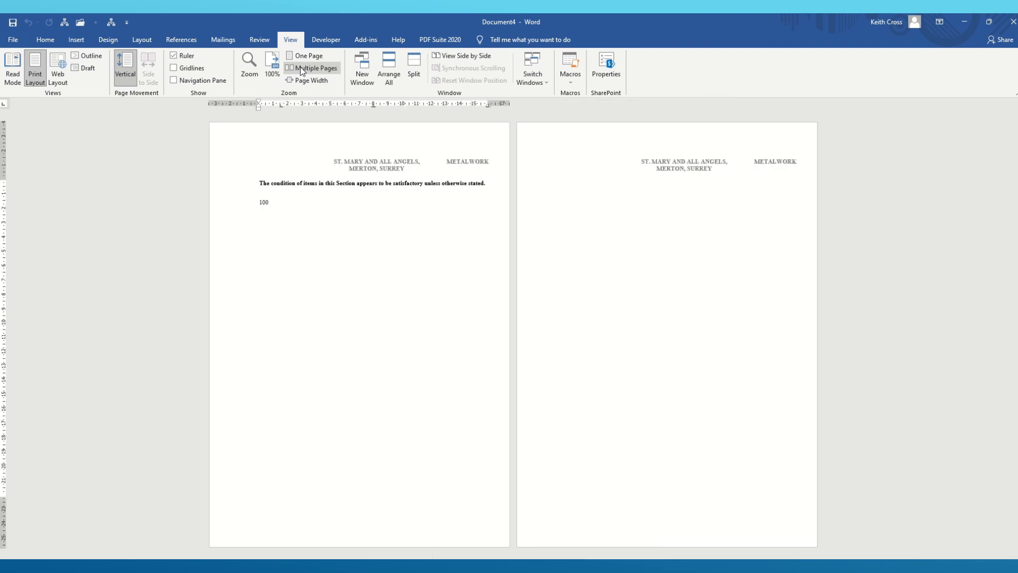
pyautogui.click(251, 70)
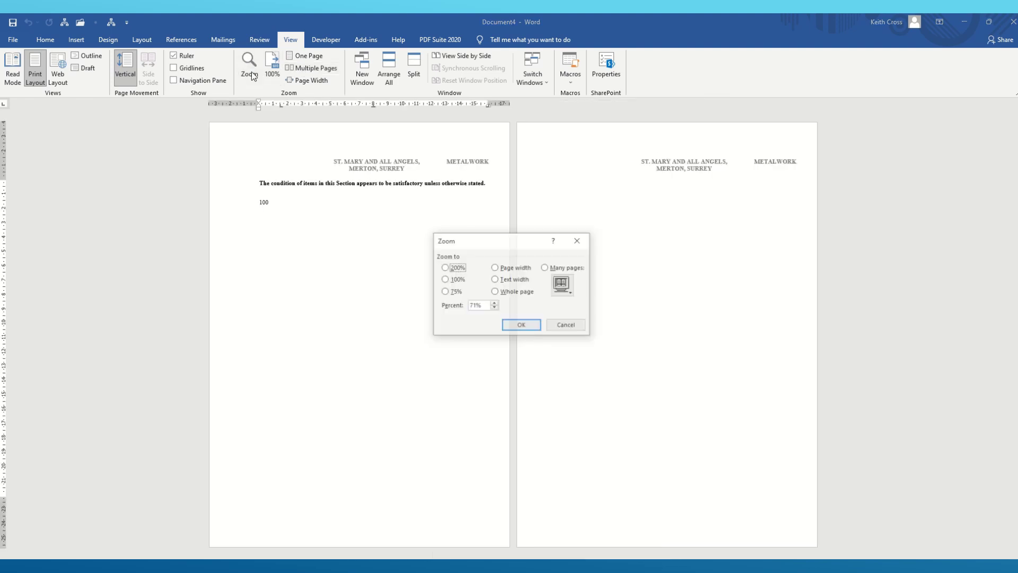
pyautogui.click(444, 292)
pyautogui.click(521, 326)
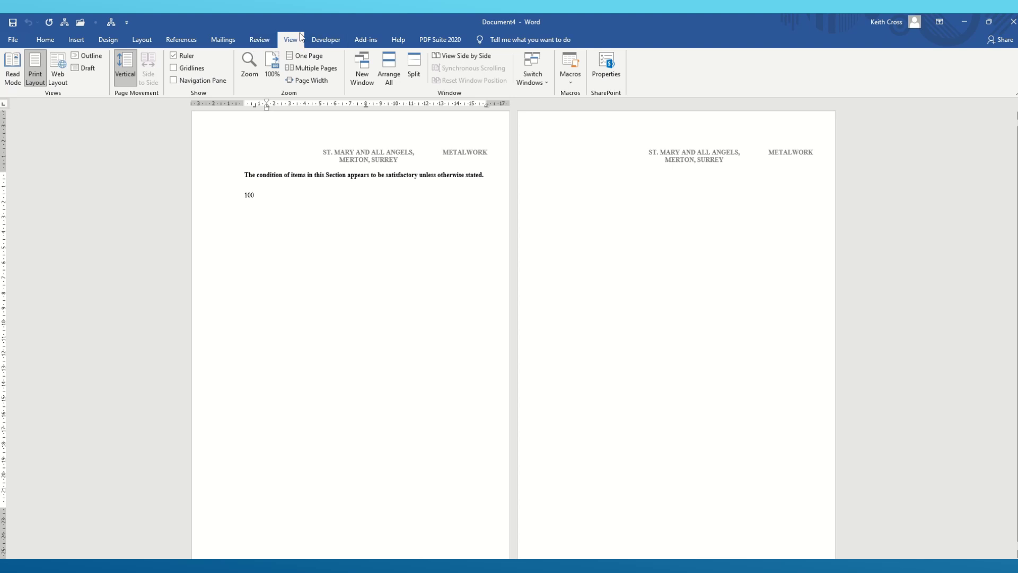
# - Open the custom margin settings and review the available multiple-page layout options
pyautogui.click(140, 41)
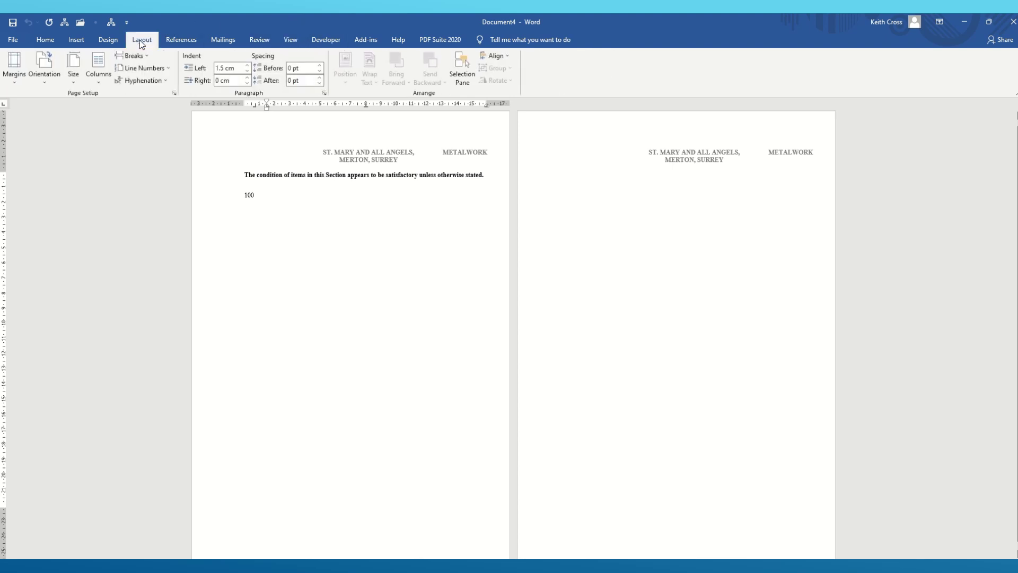
pyautogui.click(14, 77)
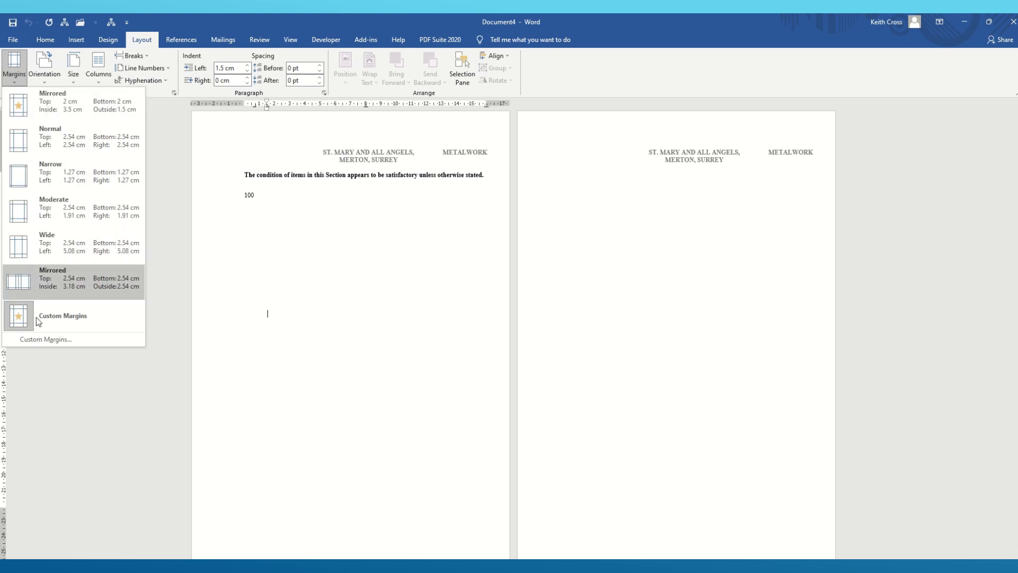
pyautogui.click(42, 343)
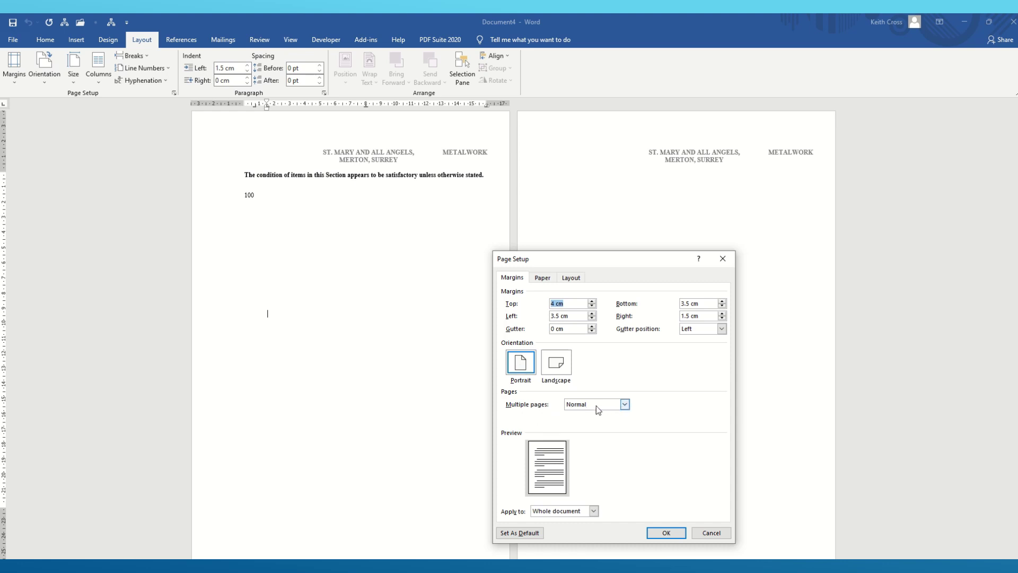
pyautogui.click(624, 405)
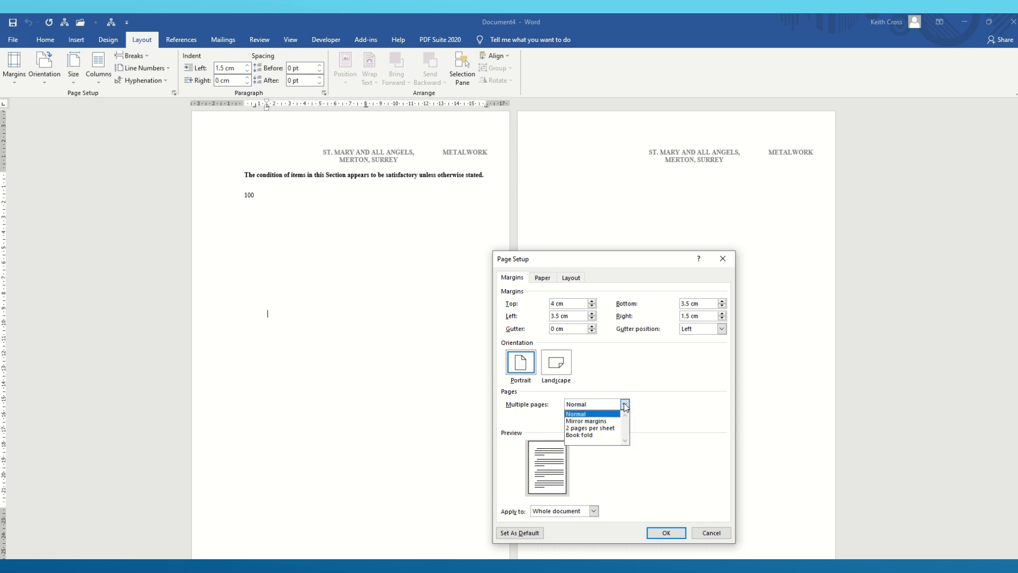
pyautogui.click(624, 405)
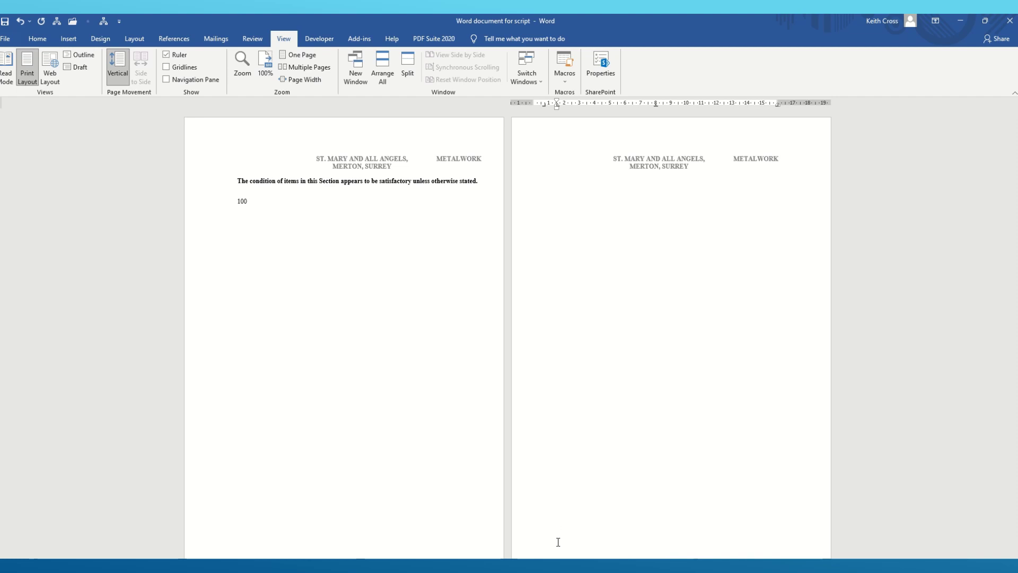
# - Extend the document to a third page and apply mirror margins to the whole document
pyautogui.press('Return')
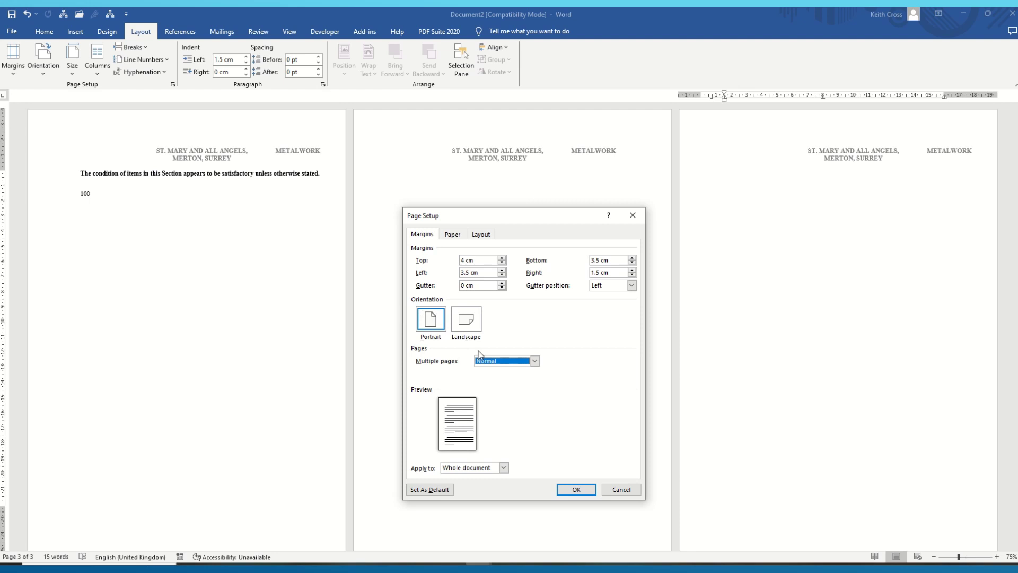
pyautogui.click(535, 361)
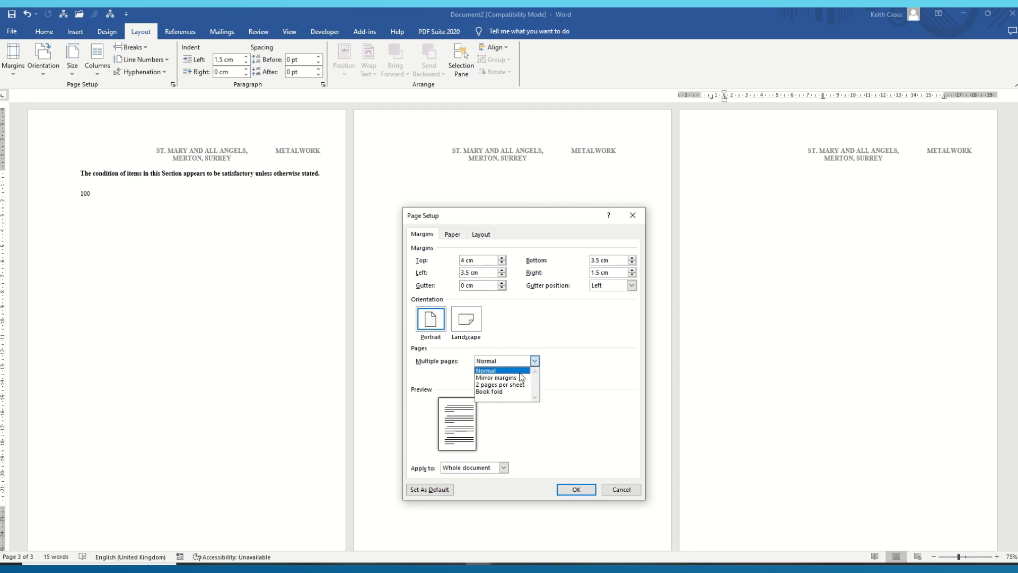
pyautogui.click(519, 377)
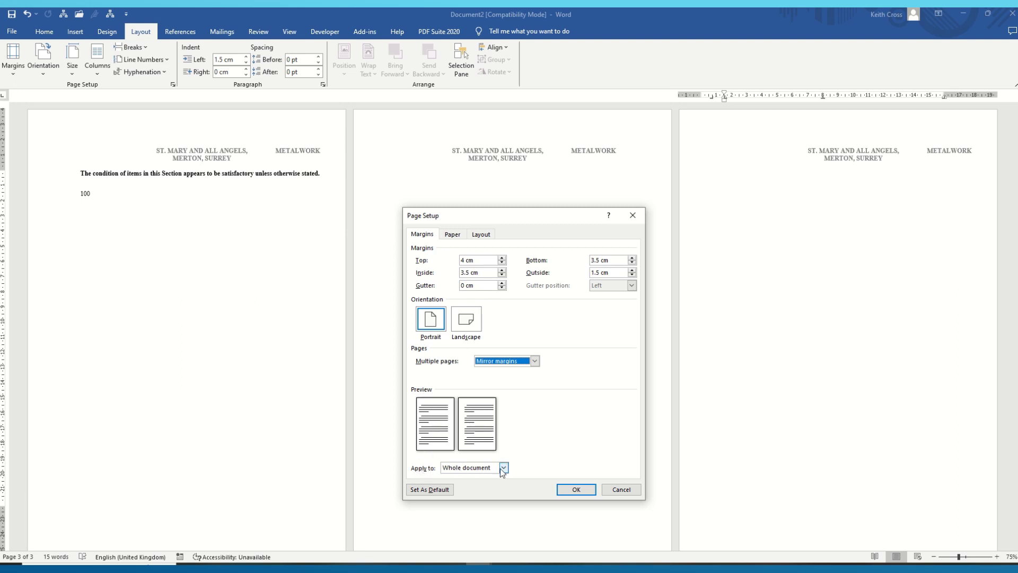
pyautogui.click(576, 489)
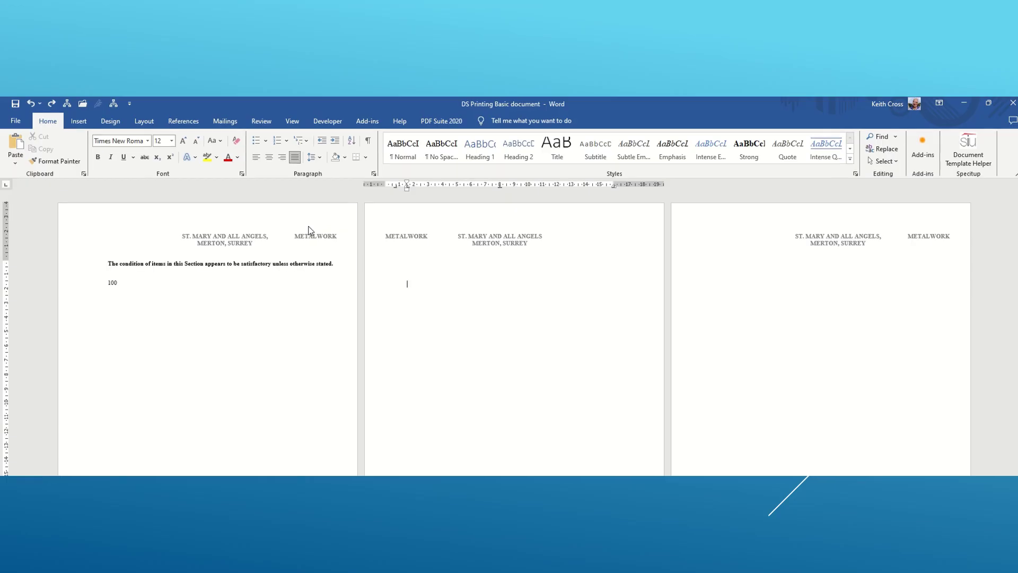
# - Open the page header for editing and enable different odd and even pages
pyautogui.doubleClick(268, 240)
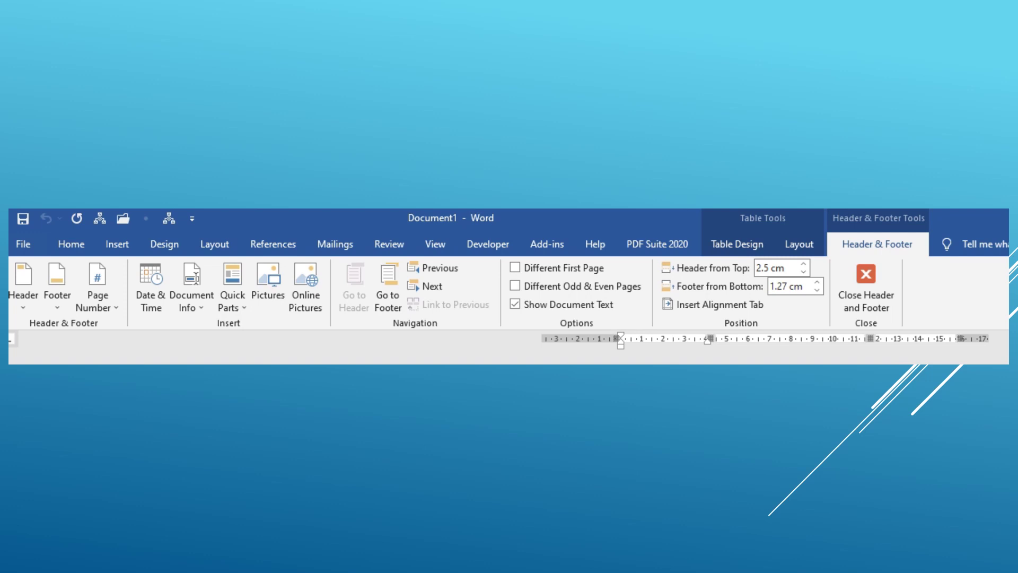
pyautogui.click(515, 287)
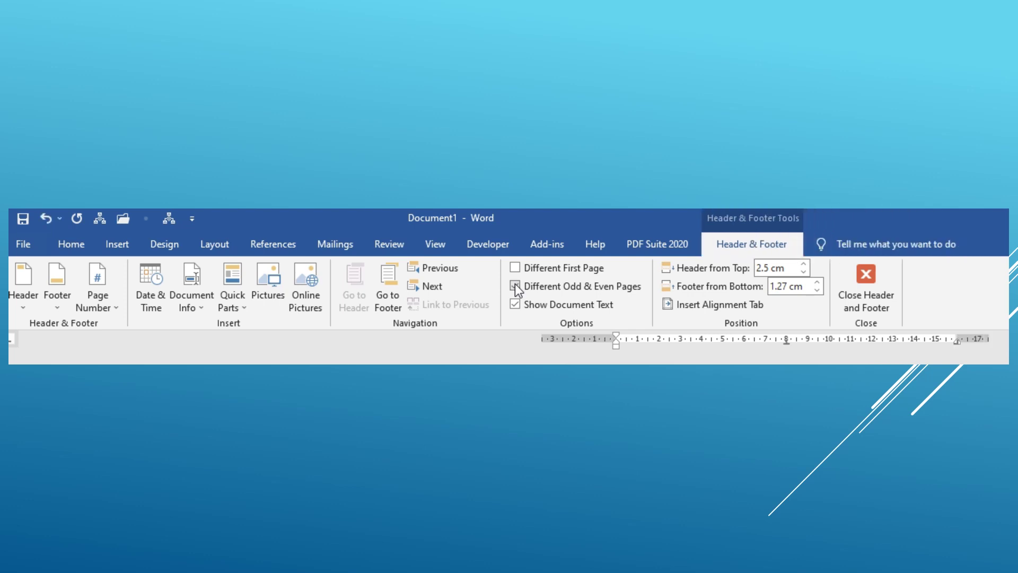
pyautogui.click(518, 288)
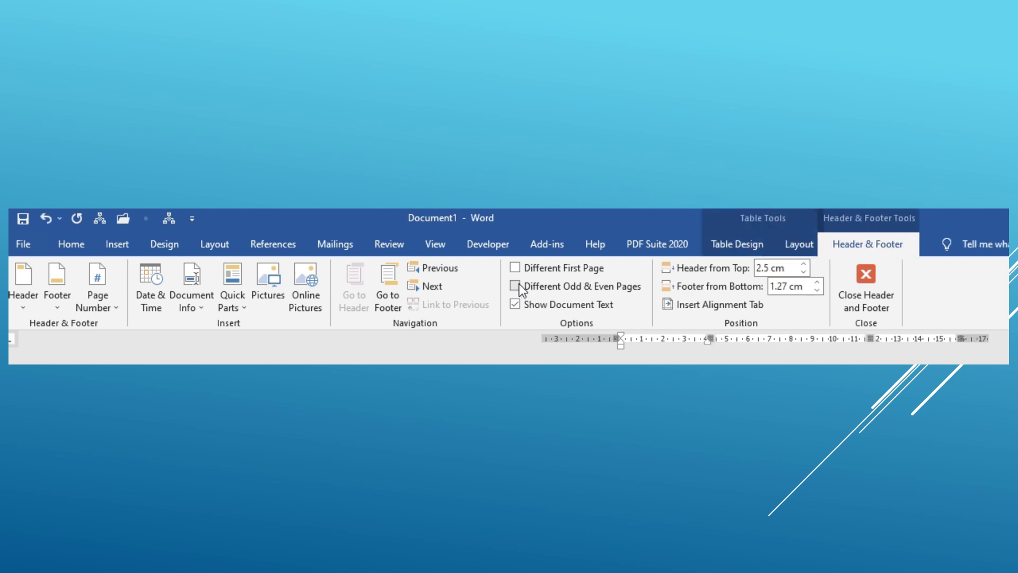
pyautogui.click(519, 286)
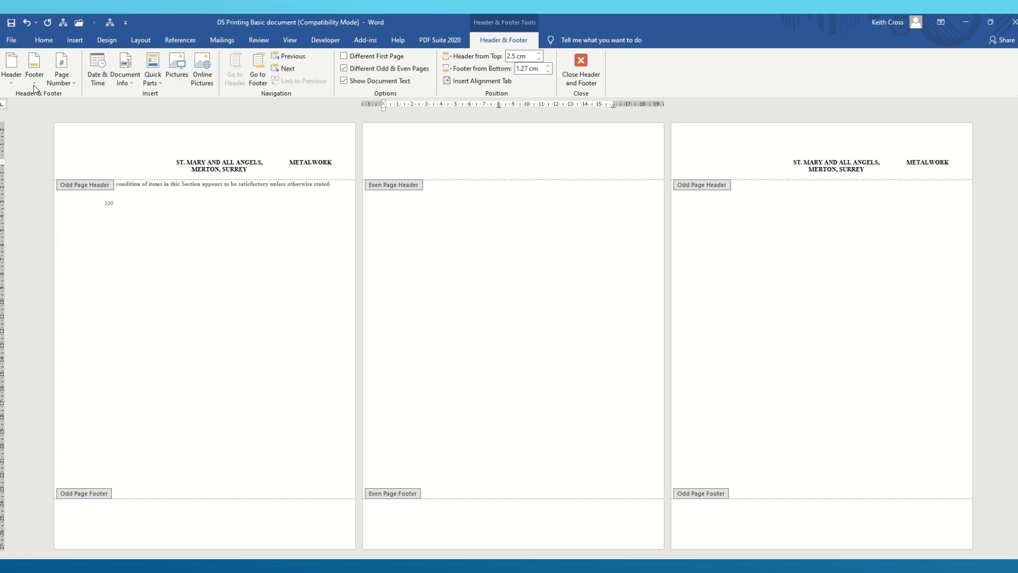
# - Insert a Blank (Three Columns) header on the even page and enter METALWORK in its first placeholder
pyautogui.click(11, 74)
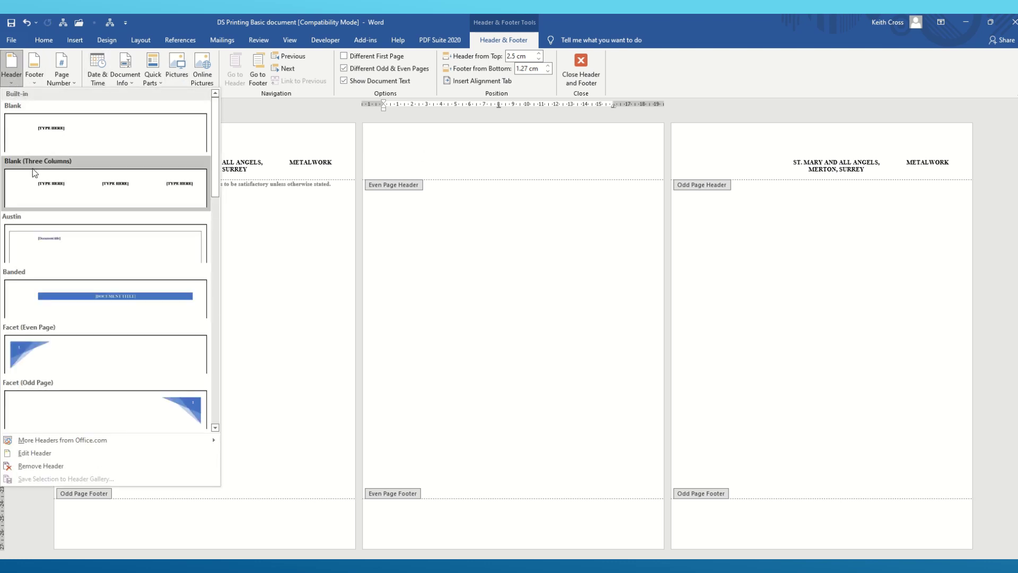
pyautogui.click(34, 191)
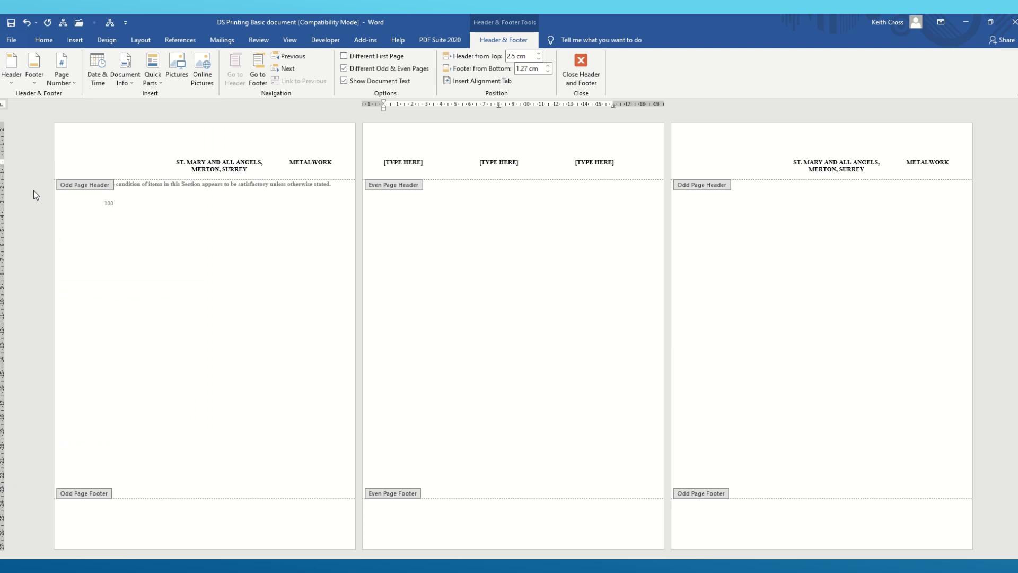
pyautogui.click(386, 162)
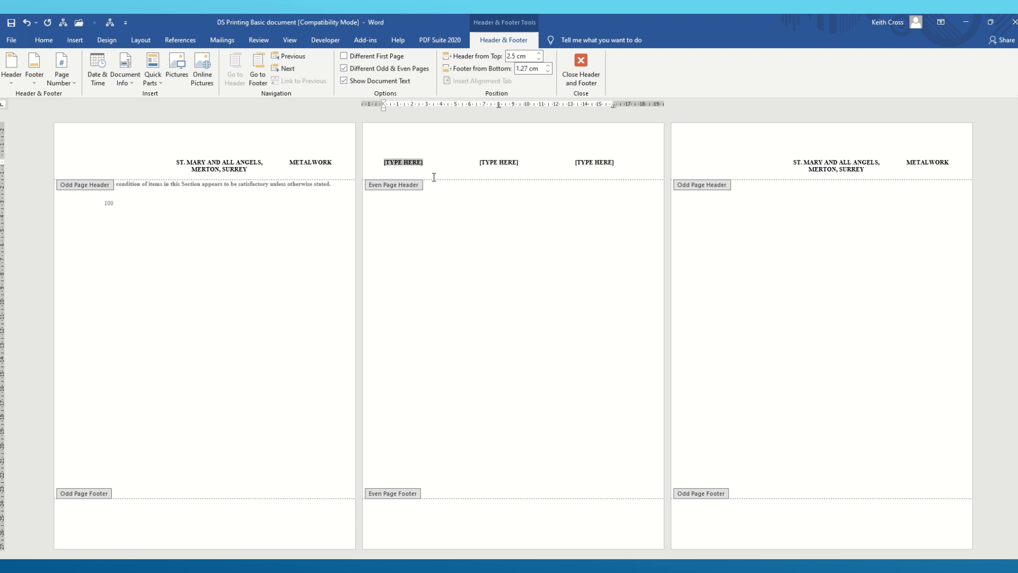
pyautogui.write('METALWO')
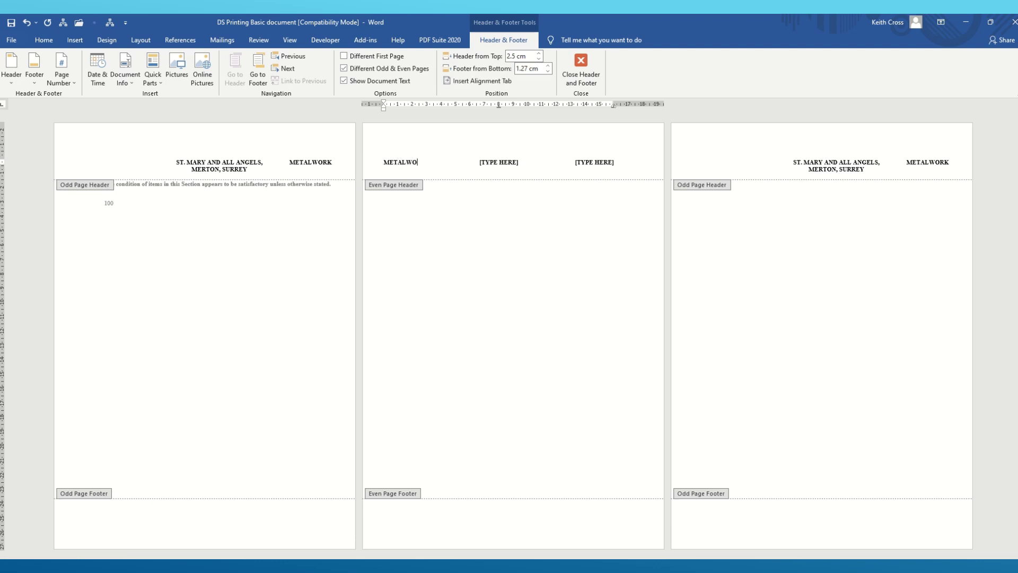
pyautogui.write('RK')
# - Fill the even header's middle placeholder with ST. MARY AND ALL ANGELS and, on a second line, MERTON, SURREY
pyautogui.click(492, 160)
pyautogui.write('ST. MARY AND ALL ANGELS')
pyautogui.press('Return')
pyautogui.press('Tab')
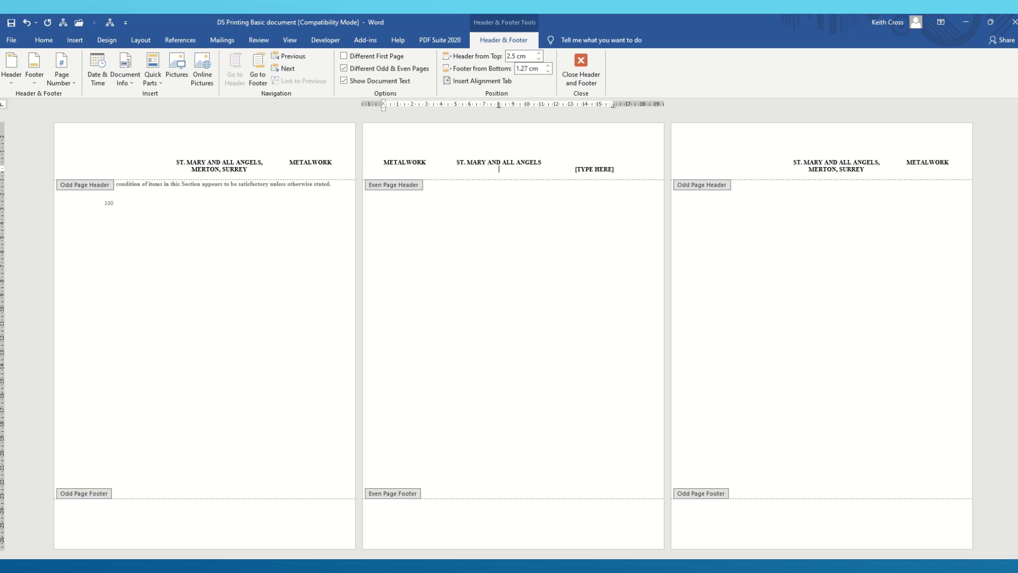
pyautogui.write('MERTON, SURREY')
# - Delete the unused third placeholder from the even page header
pyautogui.click(573, 168)
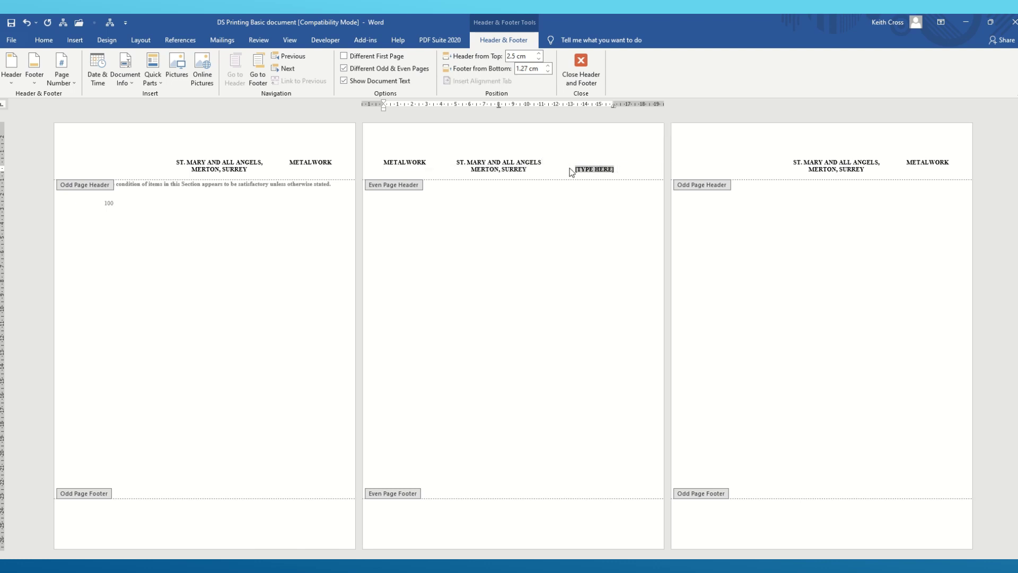
pyautogui.moveTo(598, 164)
pyautogui.mouseDown()
pyautogui.moveTo(609, 168)
pyautogui.moveTo(594, 170)
pyautogui.mouseUp()
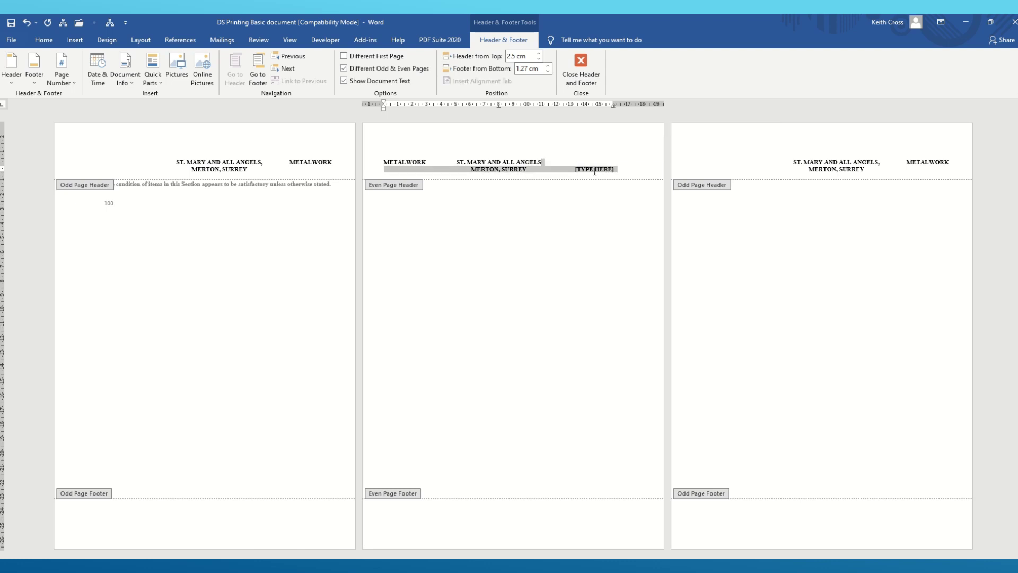
pyautogui.click(575, 170)
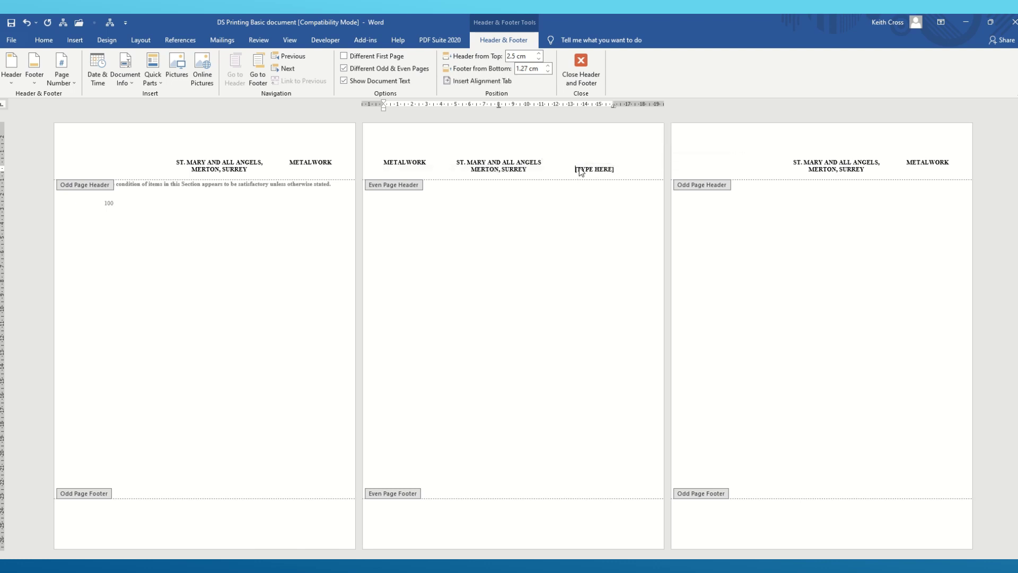
pyautogui.click(580, 170)
pyautogui.press('Delete')
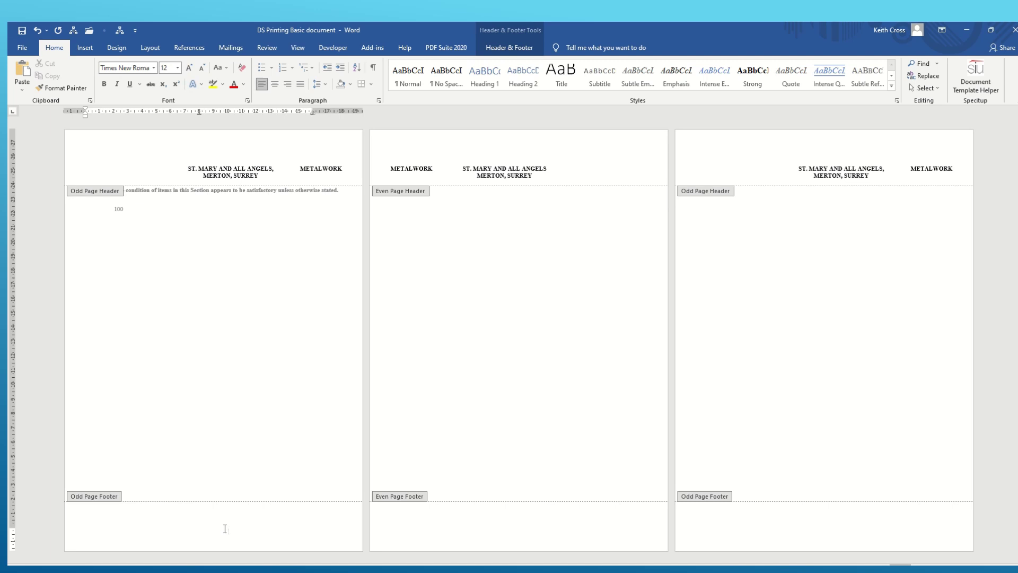
# - Paste the copied key line into the odd page footer and, after a tab, the even page footer, using the destination theme
pyautogui.rightClick(225, 528)
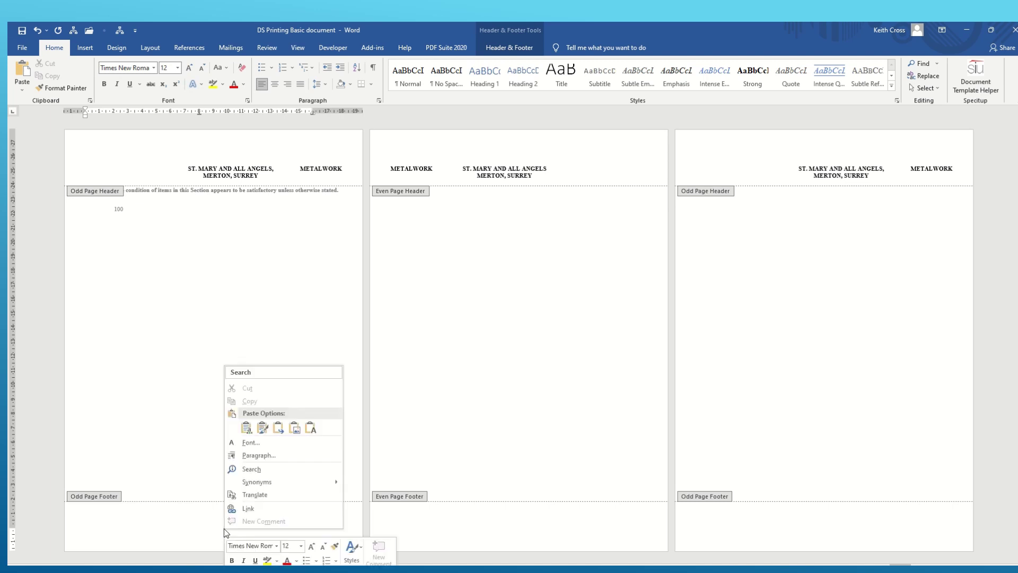
pyautogui.click(246, 427)
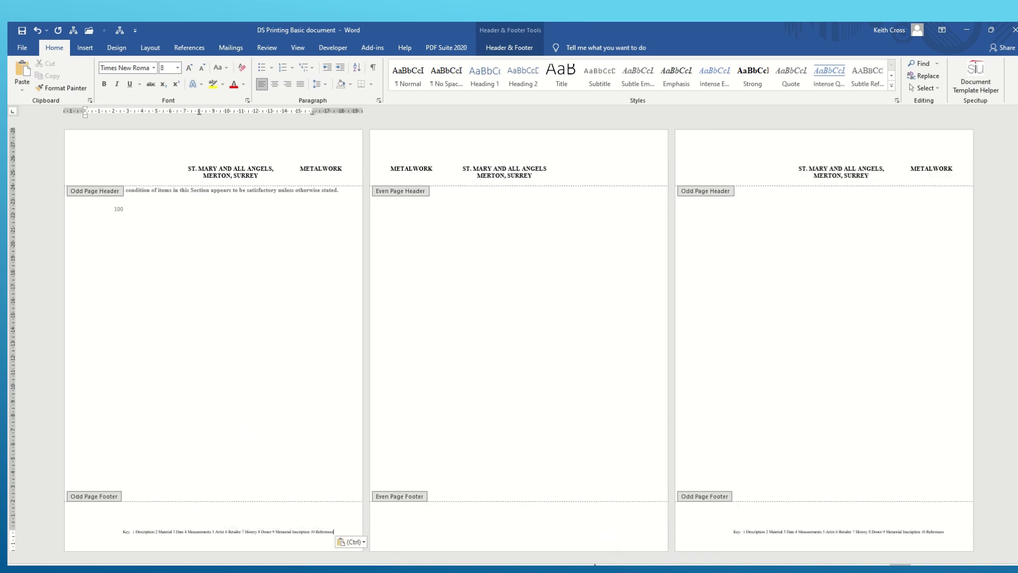
pyautogui.click(533, 529)
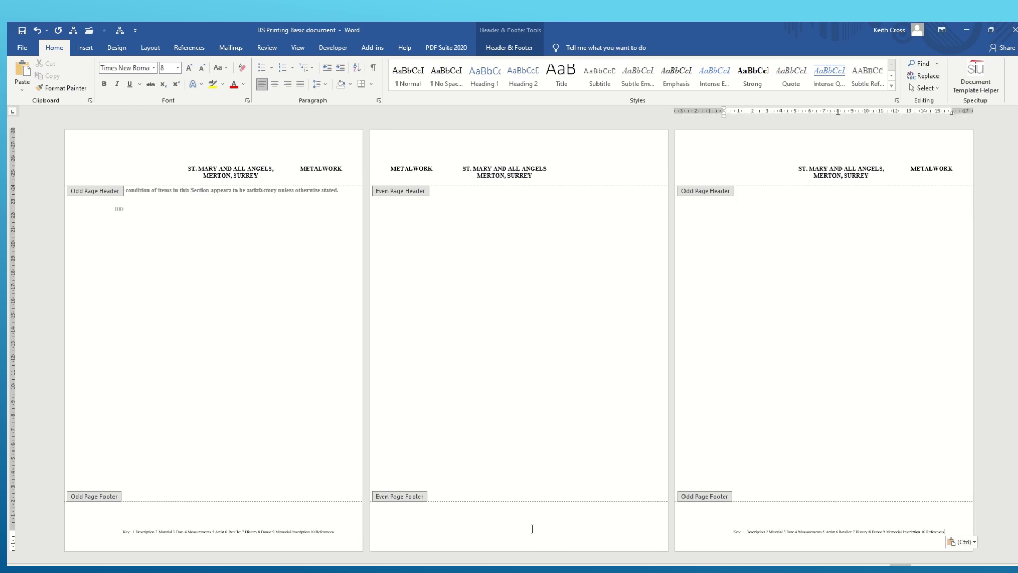
pyautogui.click(524, 531)
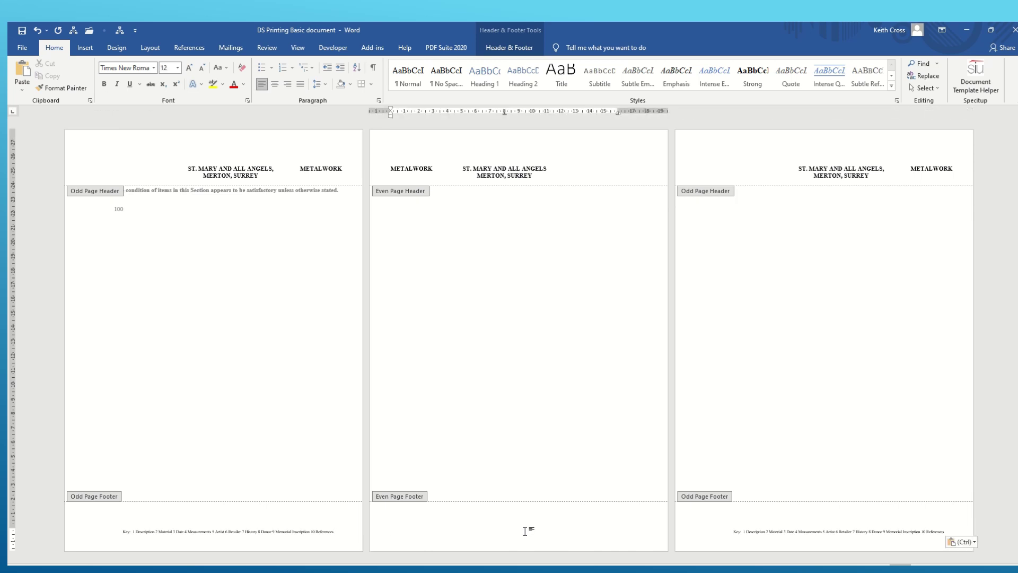
pyautogui.press('Tab')
pyautogui.rightClick(525, 531)
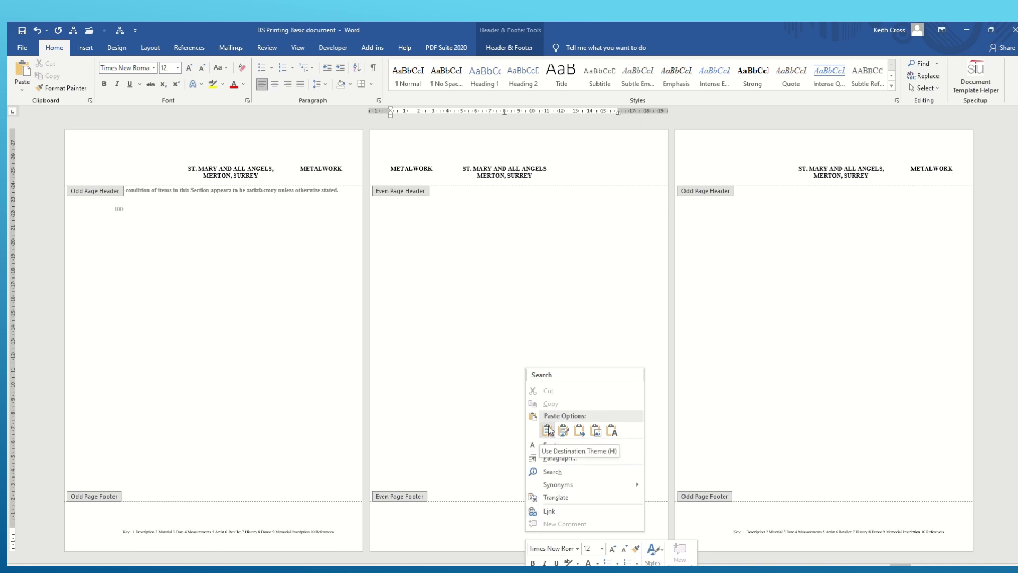
pyautogui.click(548, 429)
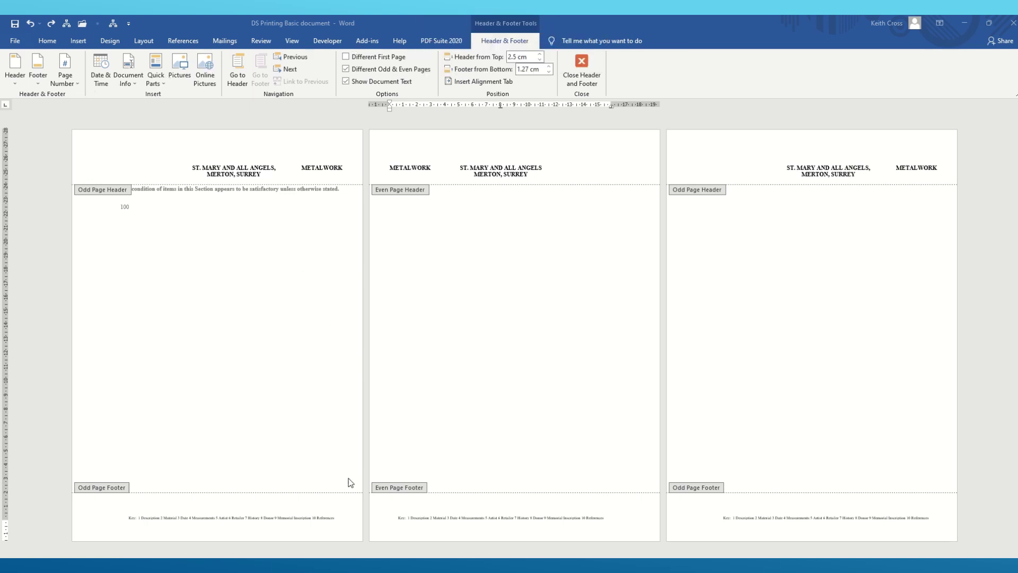
# - Add a plain page number on the right-aligned line below the key in the odd page footer, preceded by "Metalwork, page"
pyautogui.click(343, 529)
pyautogui.click(344, 523)
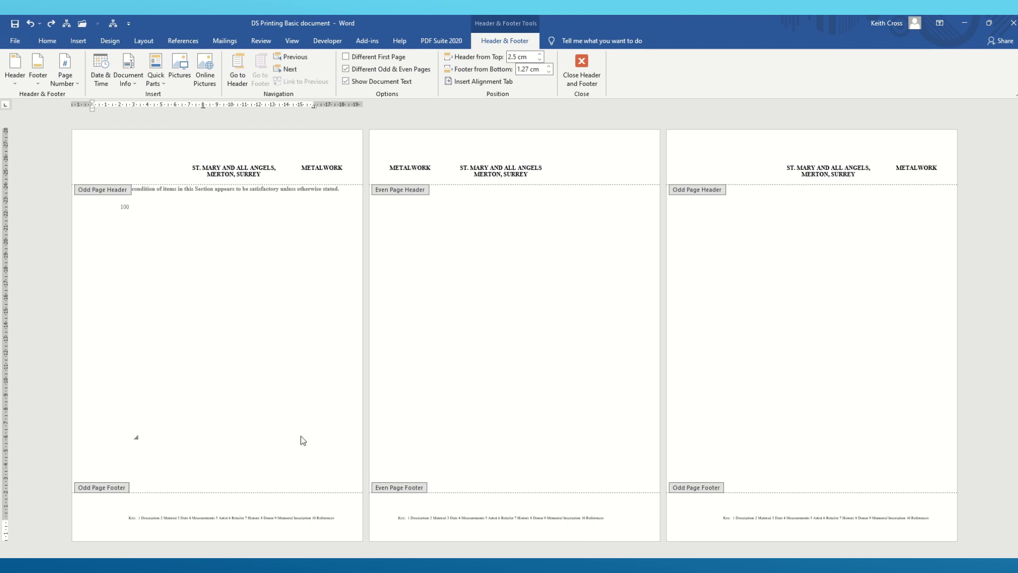
pyautogui.click(77, 83)
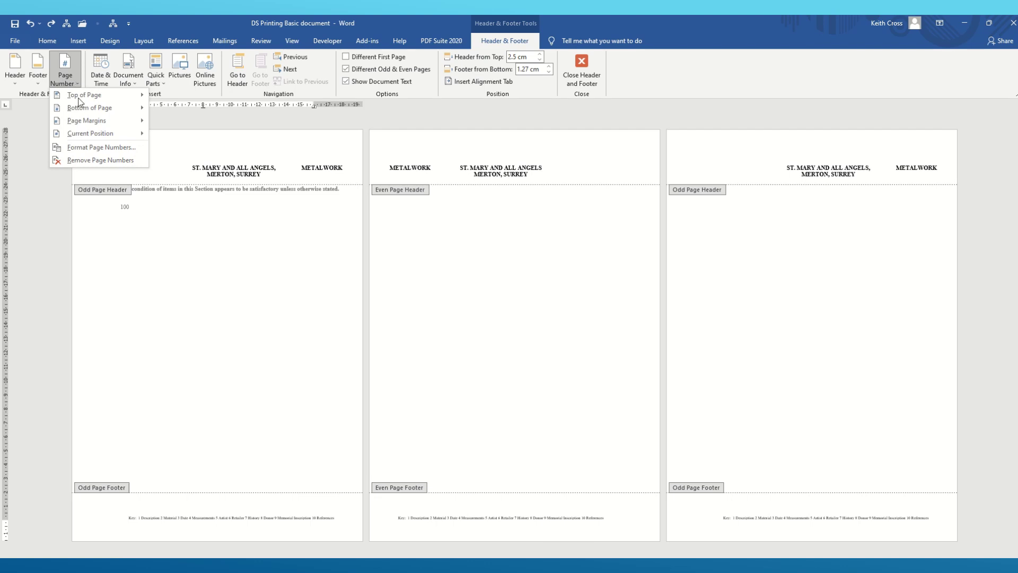
pyautogui.moveTo(142, 133)
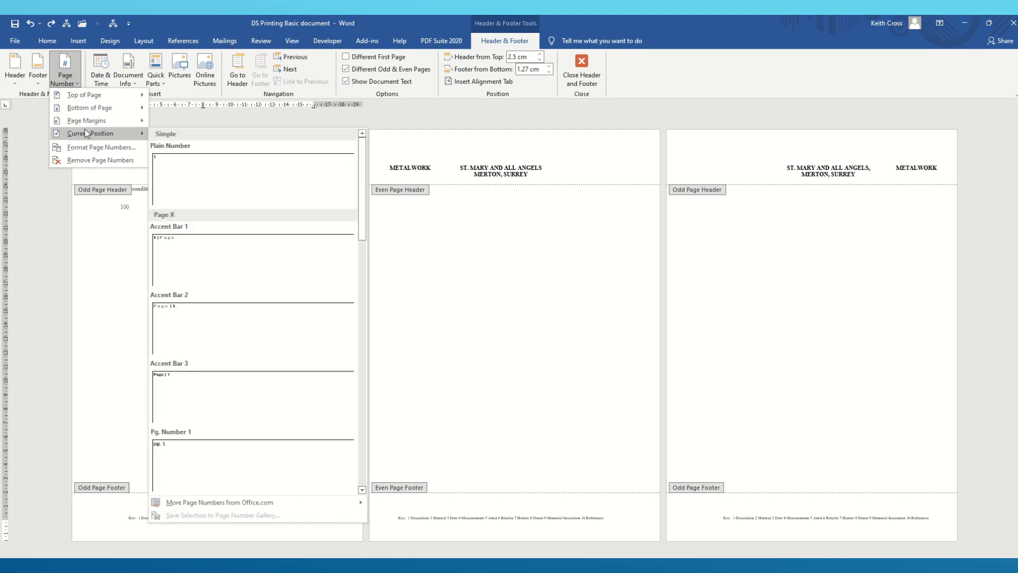
pyautogui.click(178, 160)
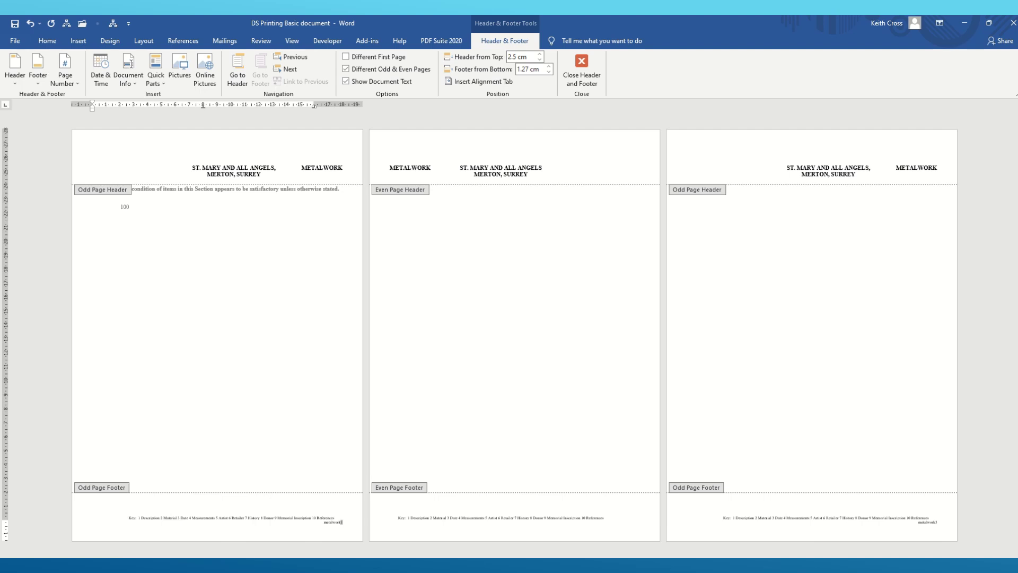
pyautogui.write('page')
# - Left-align the empty line below the key in the even page footer
pyautogui.click(404, 524)
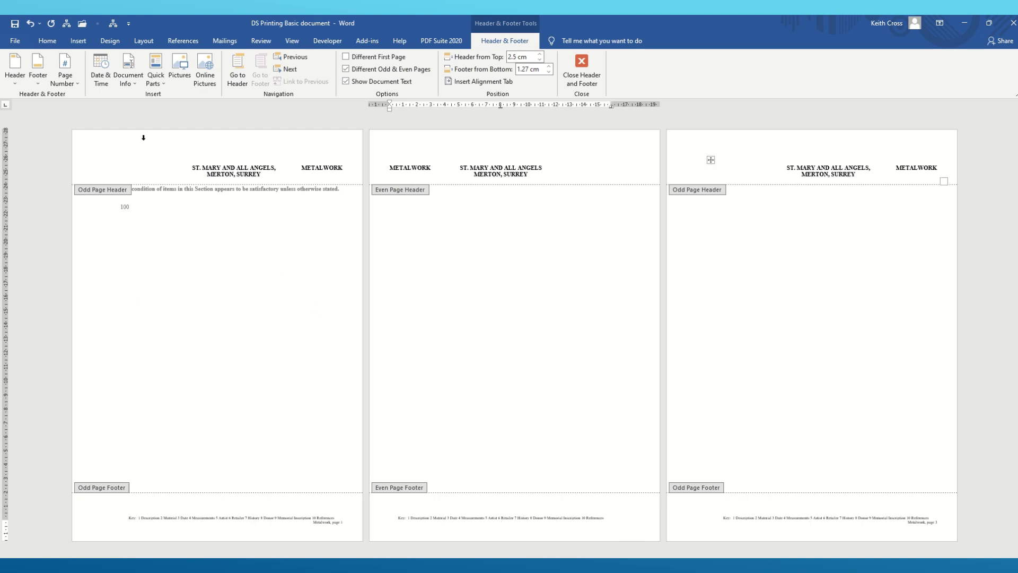
pyautogui.click(47, 41)
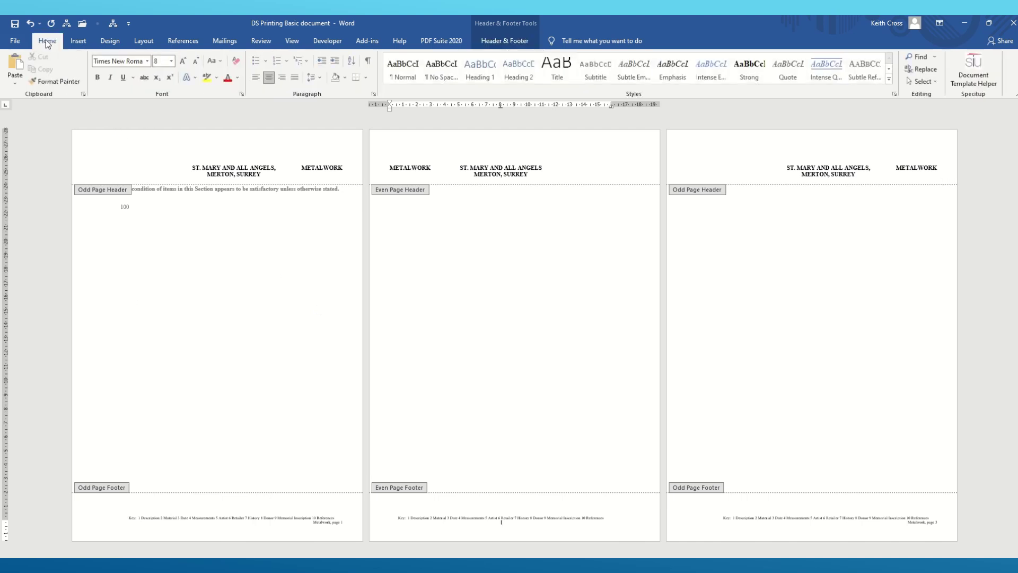
pyautogui.click(255, 77)
# - Insert a plain page number at the current position in the even page footer and put "Metalwork, page" before it
pyautogui.click(502, 42)
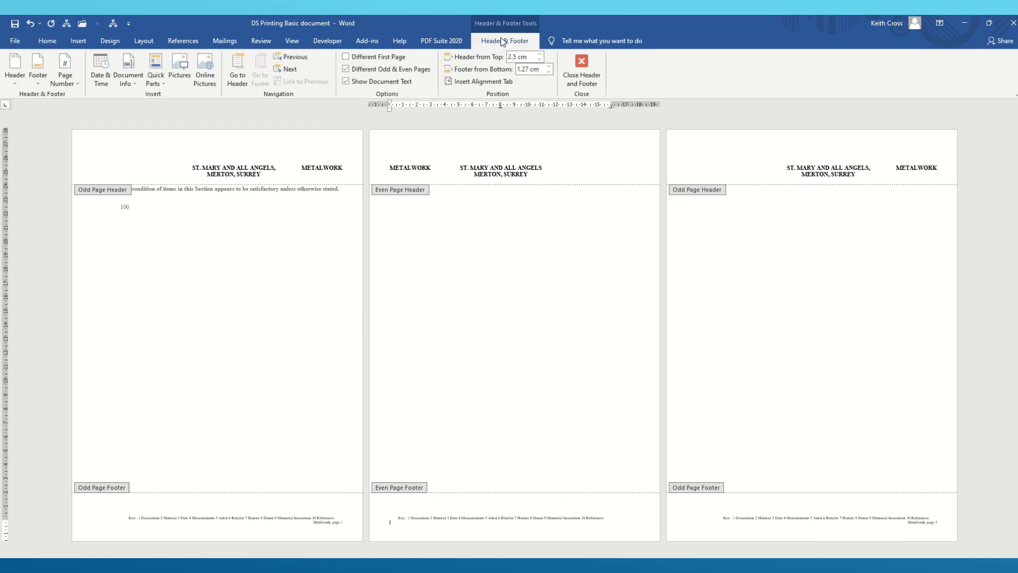
pyautogui.click(67, 78)
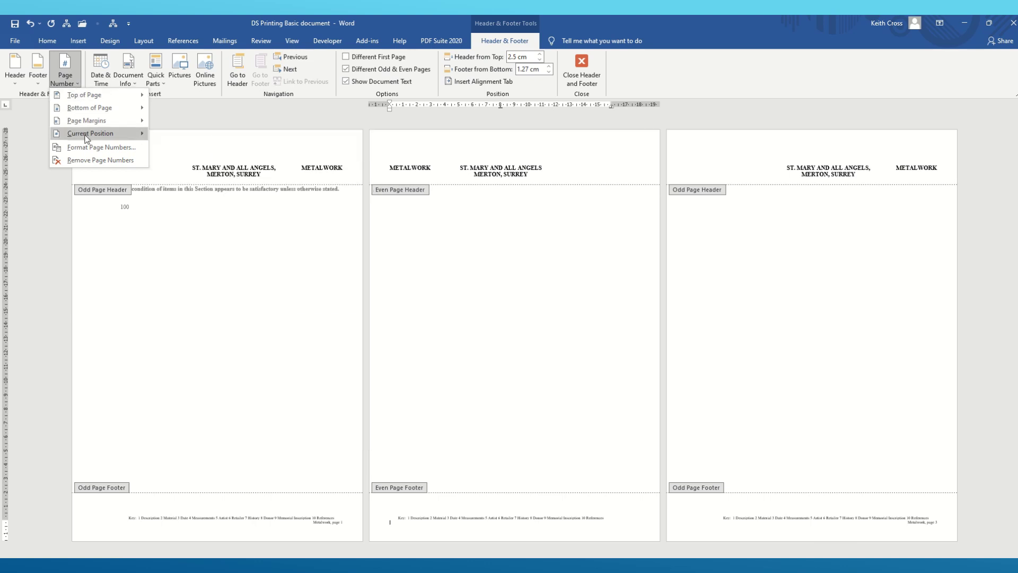
pyautogui.moveTo(89, 137)
pyautogui.click(171, 162)
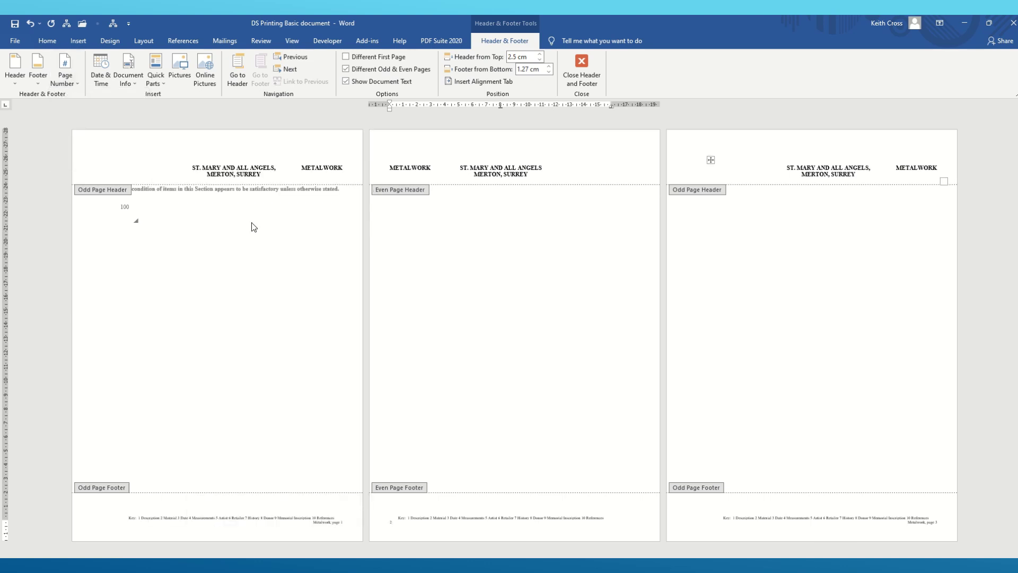
pyautogui.doubleClick(389, 522)
pyautogui.write('metalwork, page')
pyautogui.click(416, 522)
# - Add a blank line between the key and the page number line in both the odd and even page footers
pyautogui.click(339, 518)
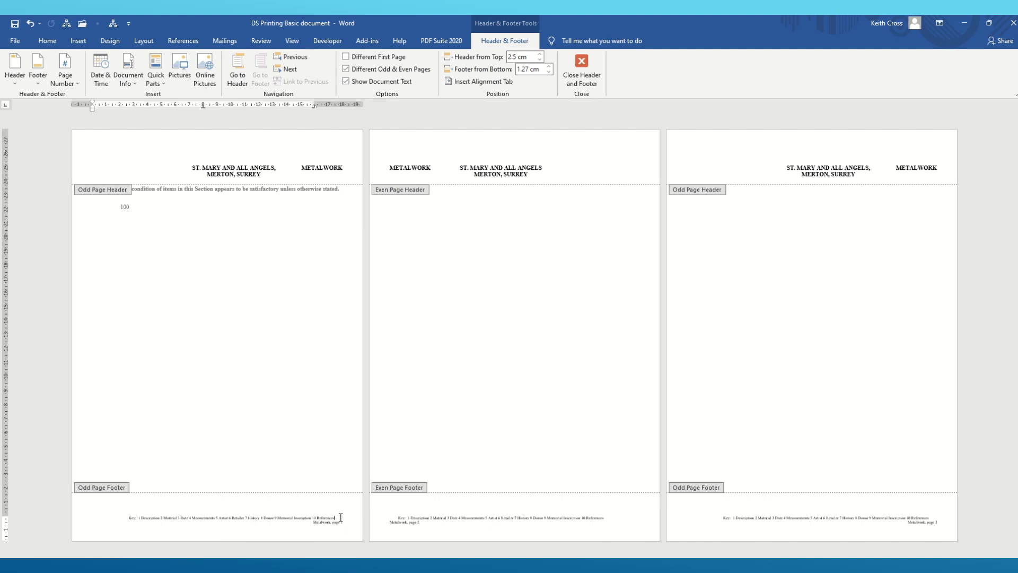
pyautogui.press('Return')
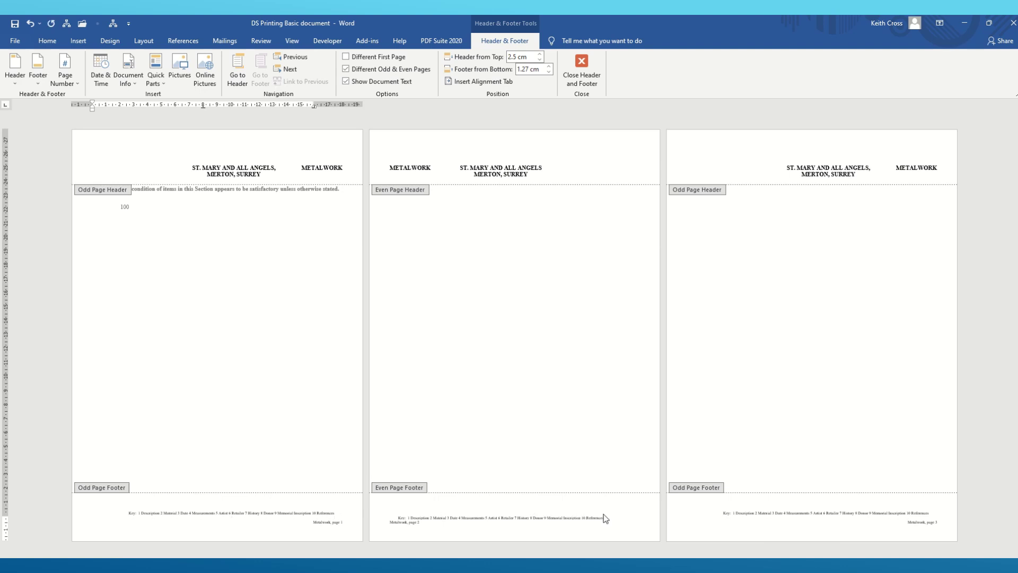
pyautogui.click(612, 515)
pyautogui.press('Return')
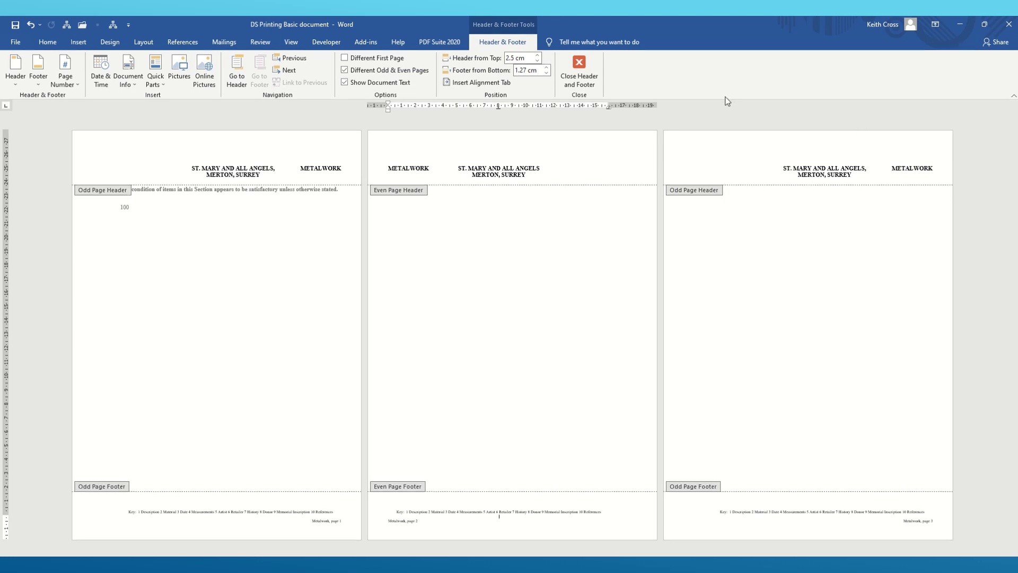
# - Set the header's distance from the top of the page to 2 cm
pyautogui.click(538, 62)
pyautogui.click(538, 62)
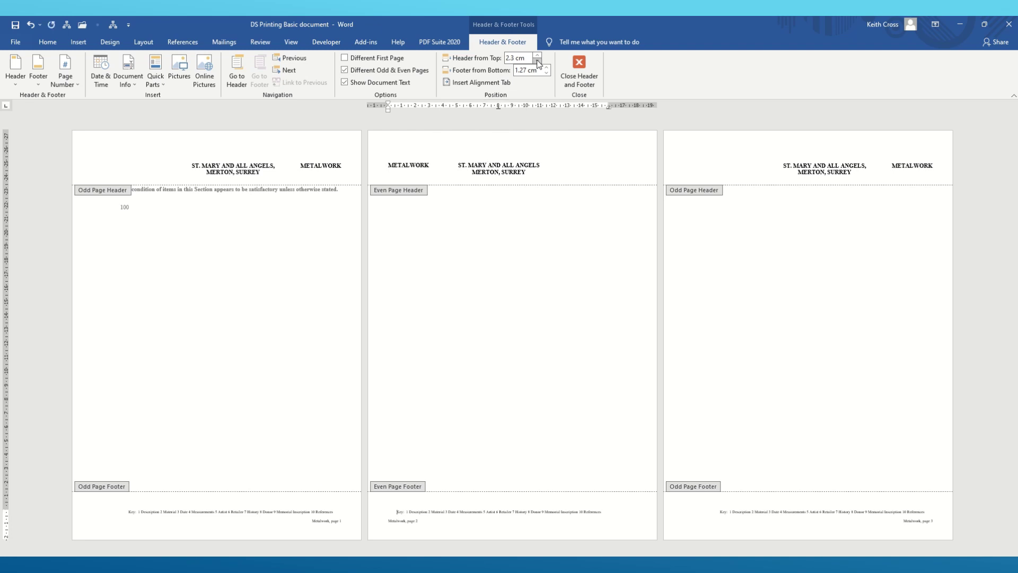
pyautogui.click(538, 62)
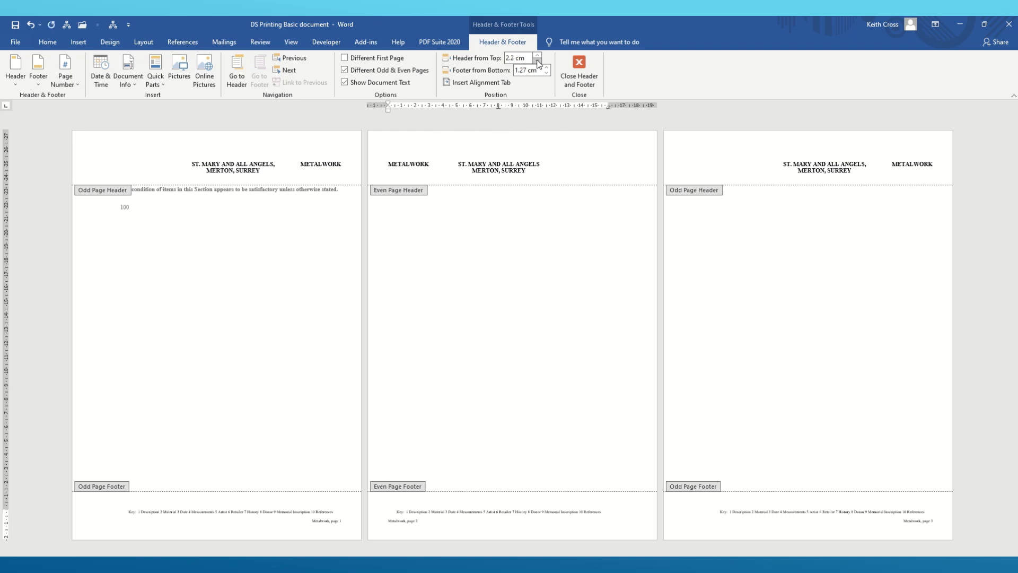
pyautogui.click(537, 62)
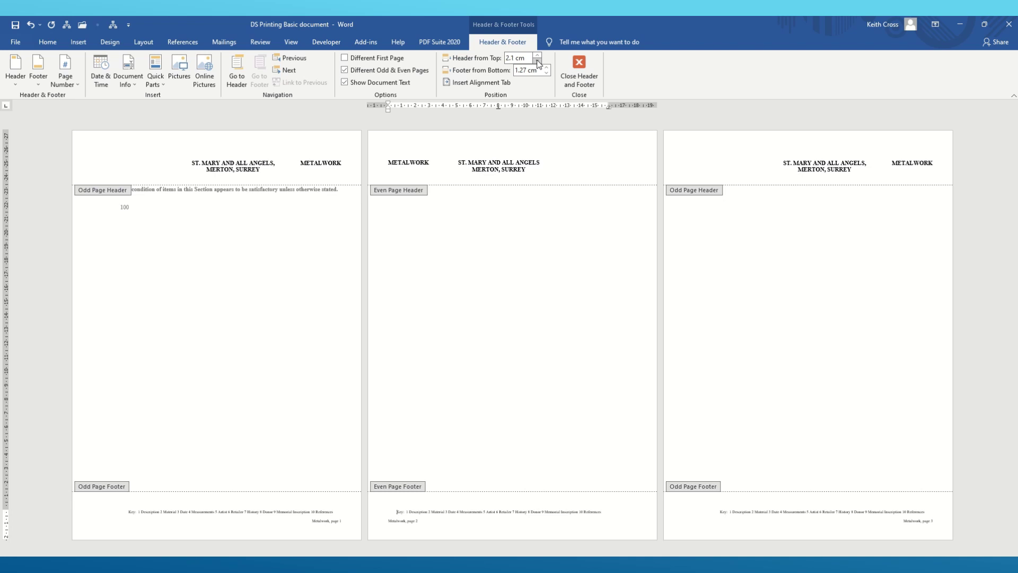
pyautogui.click(537, 62)
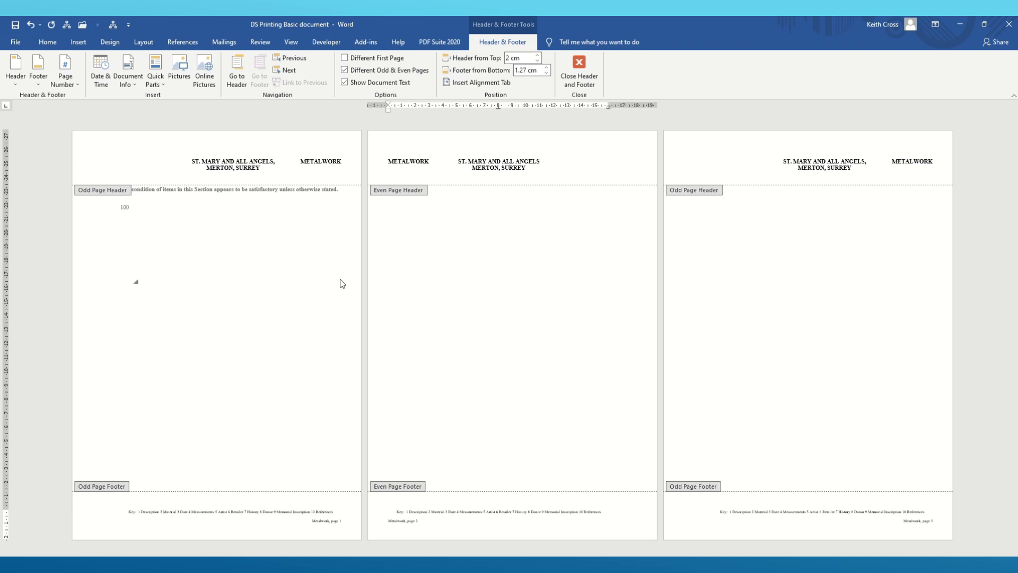
# - Return to the document body and insert the Formats 1-10 AutoText entry below item 100
pyautogui.doubleClick(314, 289)
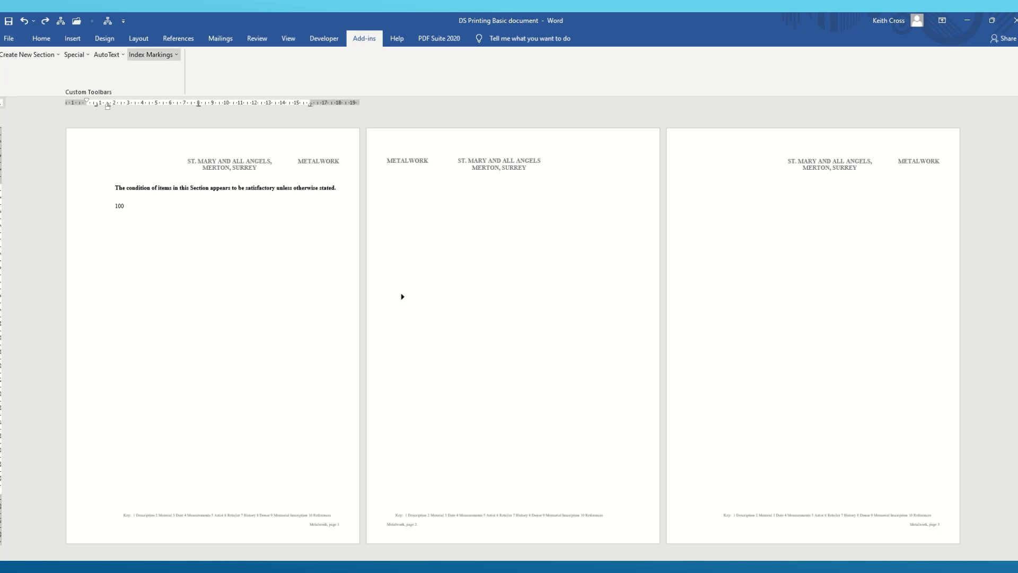
pyautogui.click(106, 55)
pyautogui.press('Down')
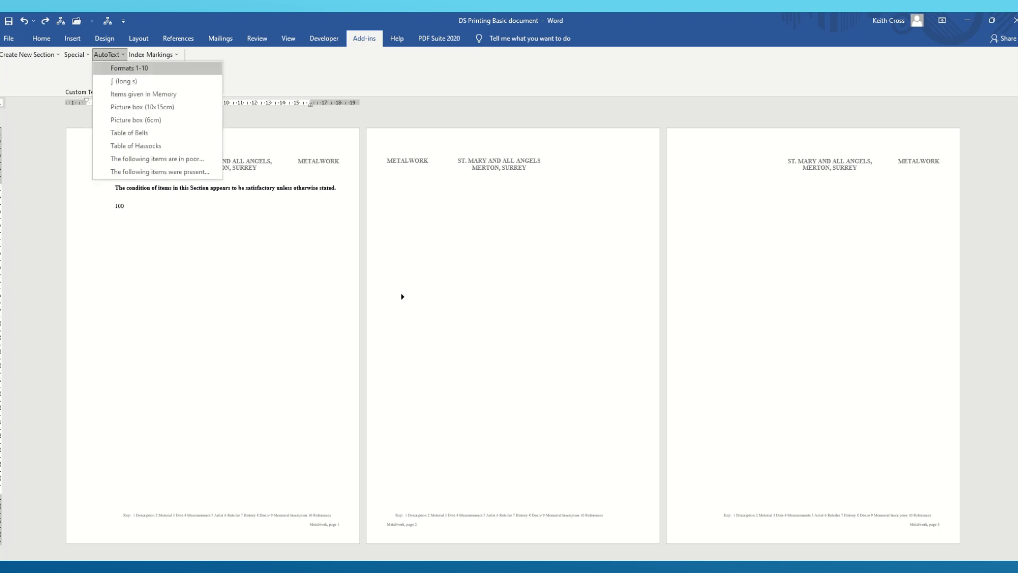
pyautogui.press('Return')
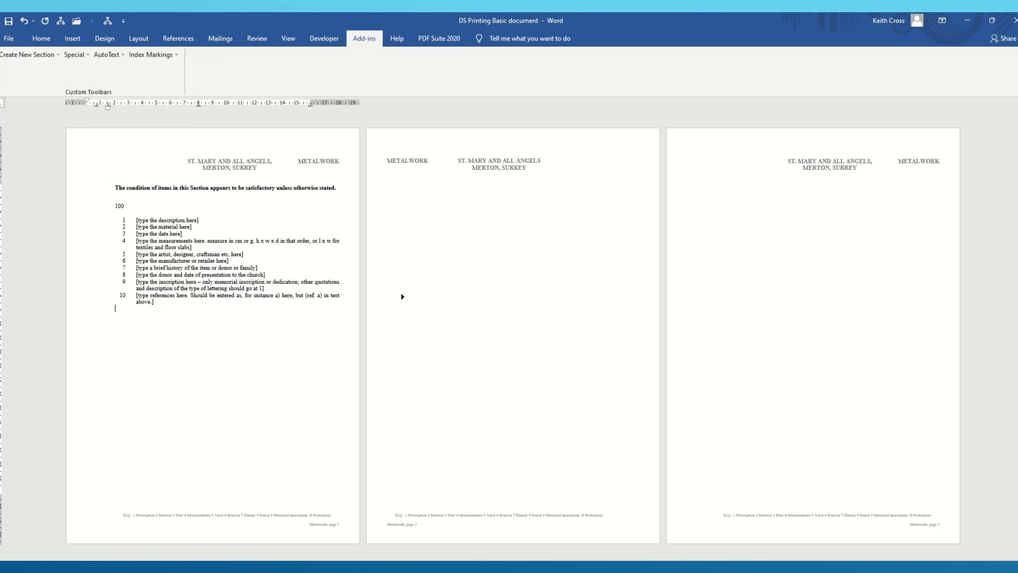